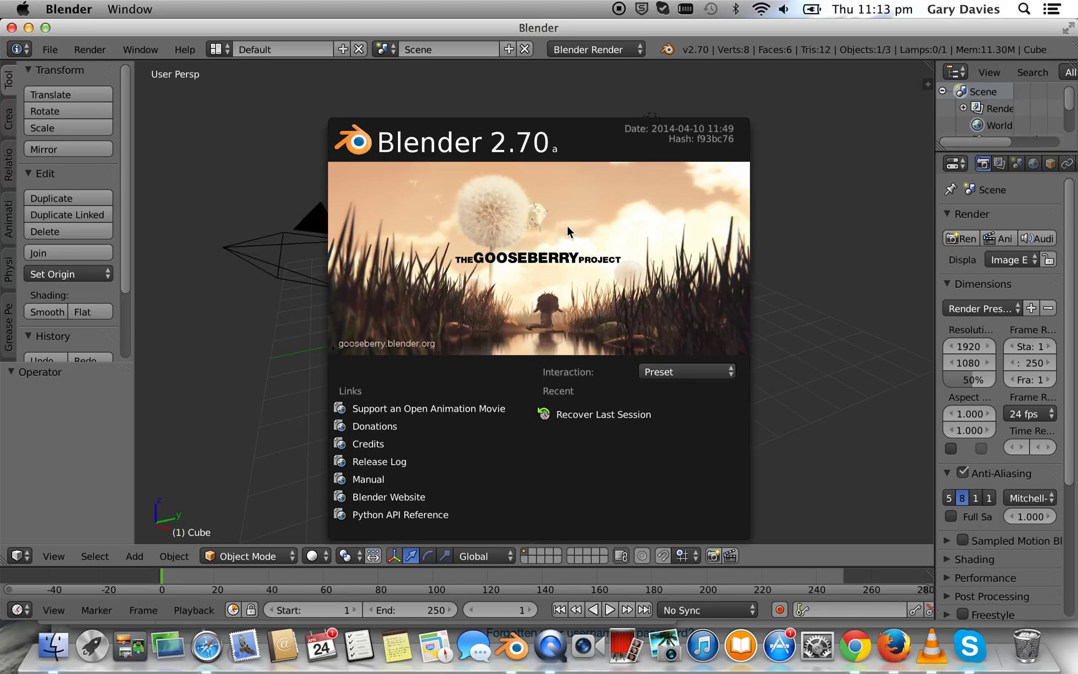
- Dismiss the splash screen and zoom in on the default cube, its front edge facing forward
click(607, 218)
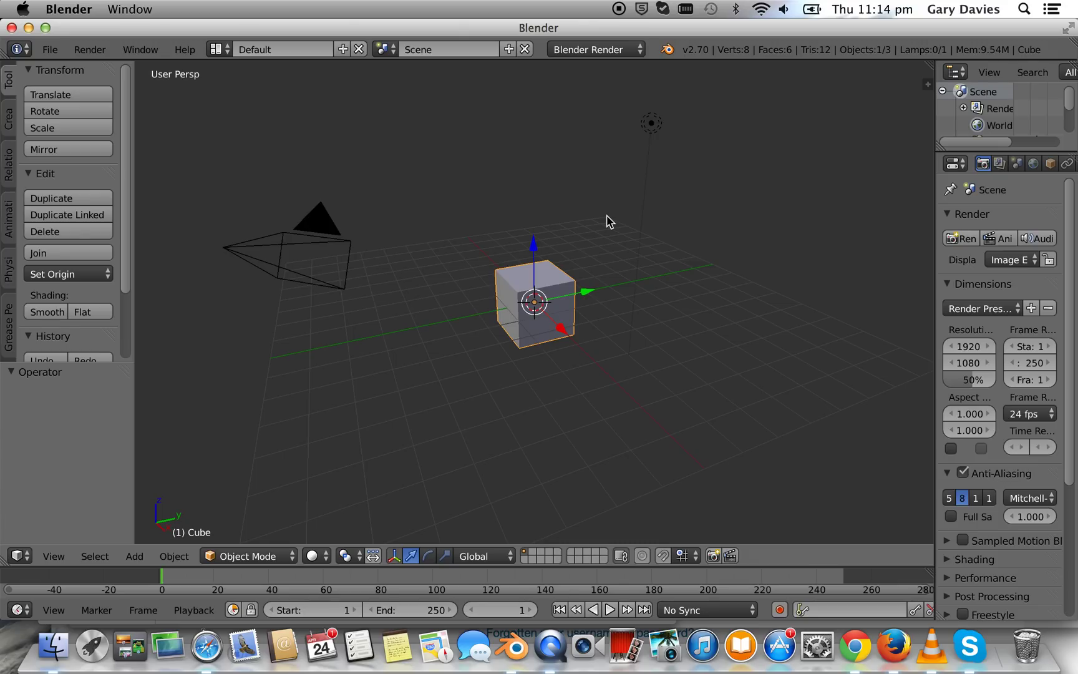
click(485, 360)
mouse_move(417, 332)
middle_down()
mouse_move(435, 365)
mouse_move(480, 373)
mouse_move(441, 361)
mouse_move(444, 373)
middle_up()
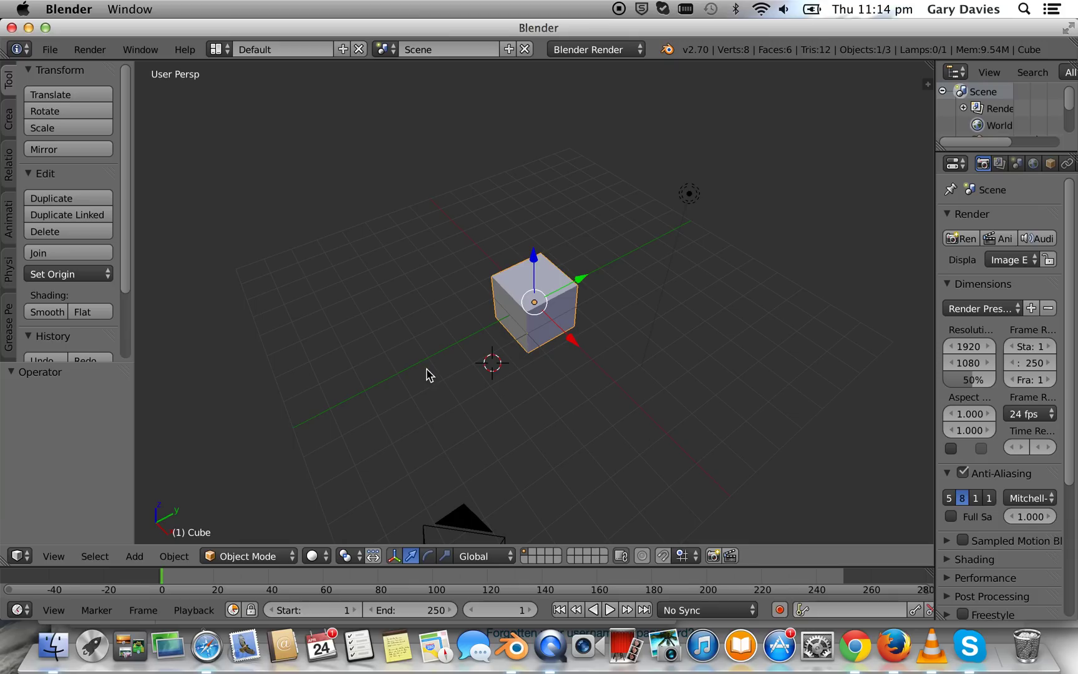
scroll(527, 374, up, 2)
scroll(527, 375, up, 1)
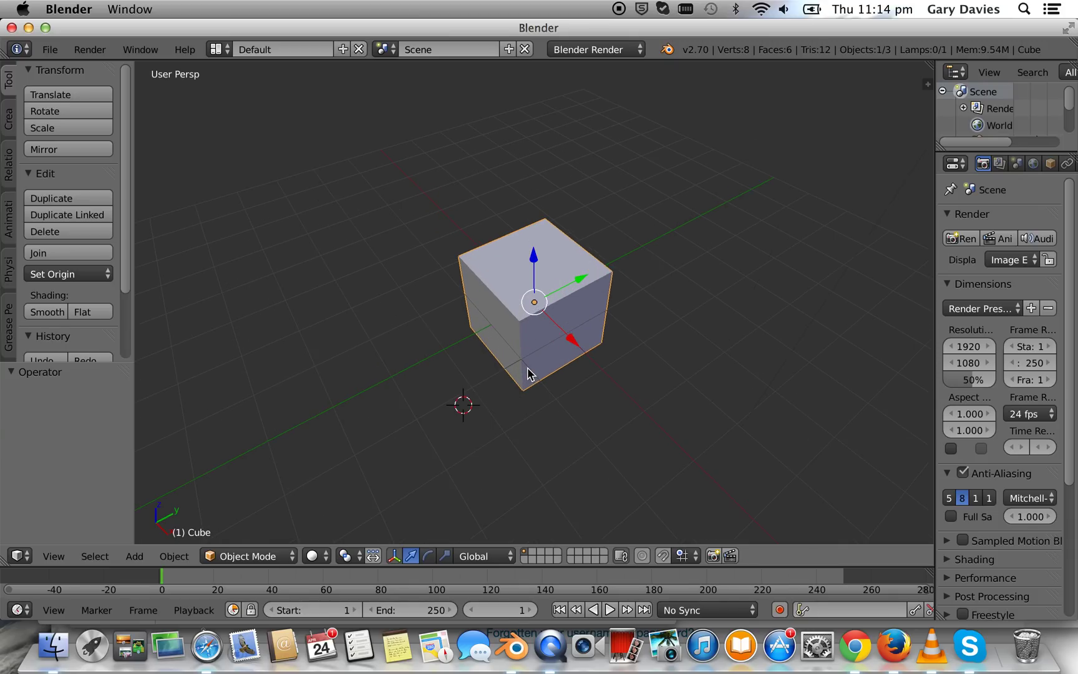
scroll(527, 375, up, 3)
middle_drag(529, 373, 539, 377)
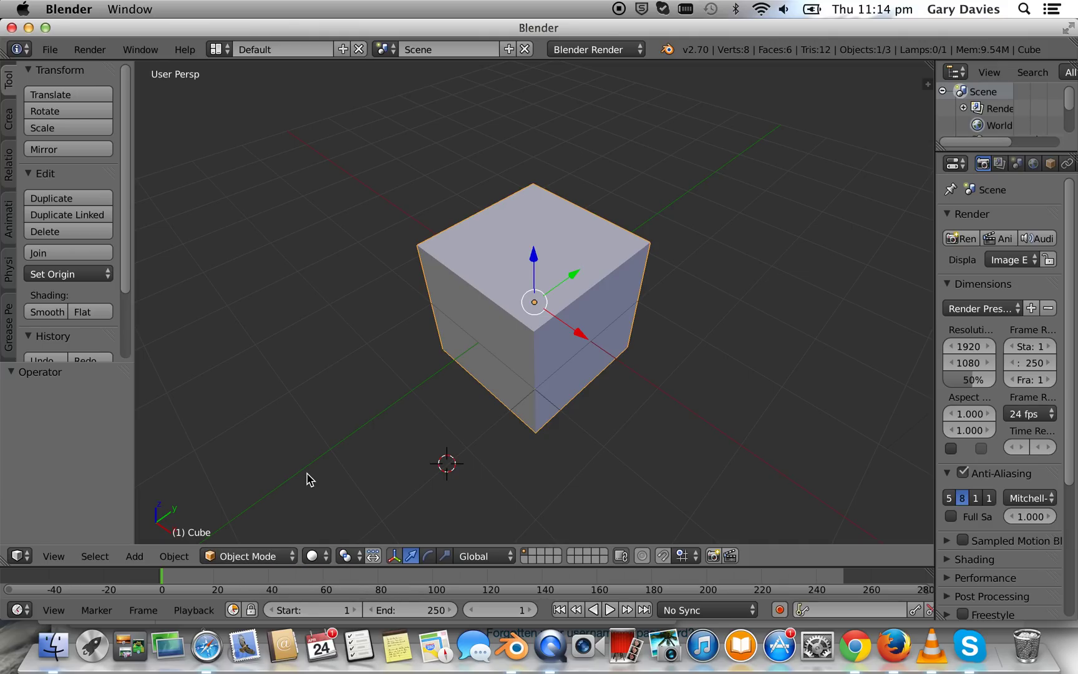
- Enter Edit Mode on the cube and leave all eight vertices deselected
key(Tab)
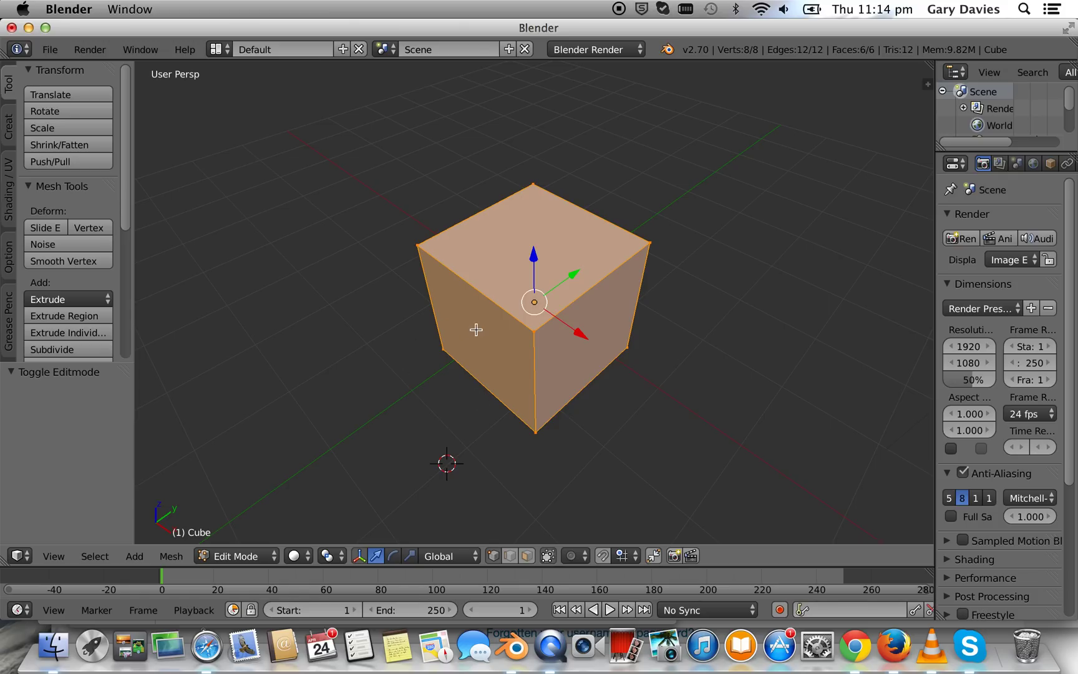
key(a)
key(a)
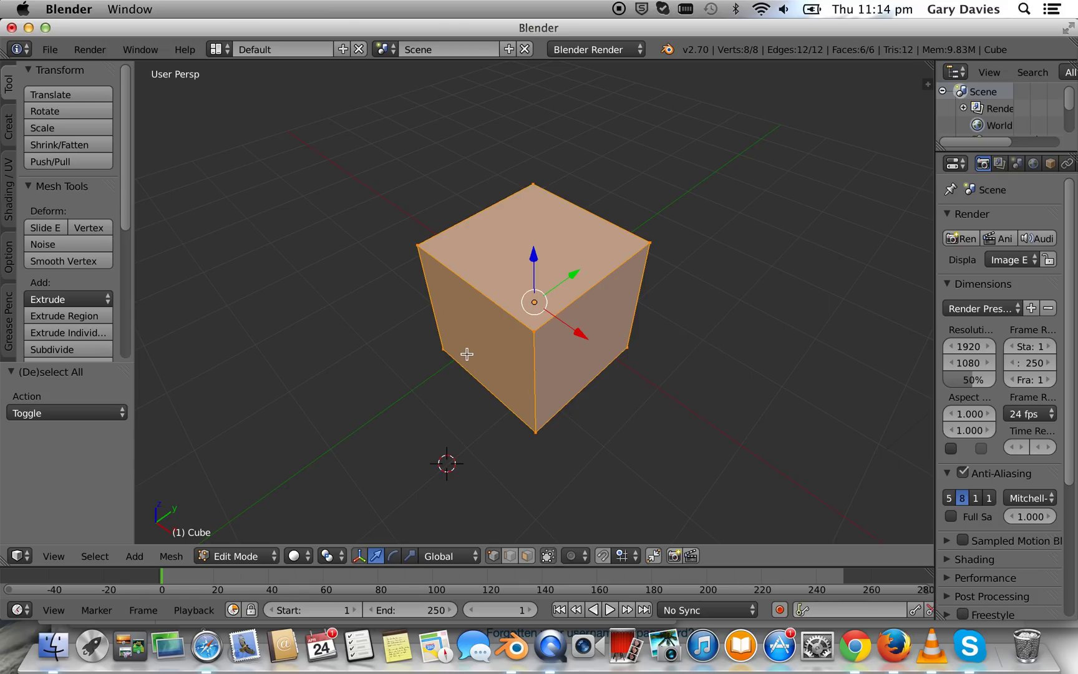
key(a)
key(a)
key(a)
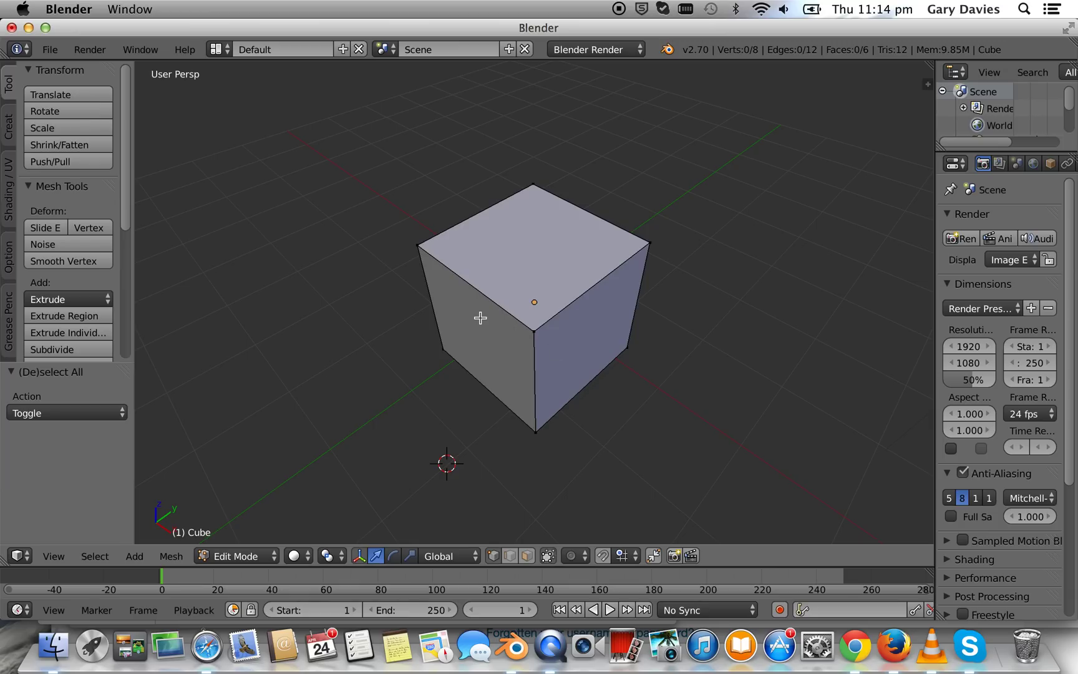
key(a)
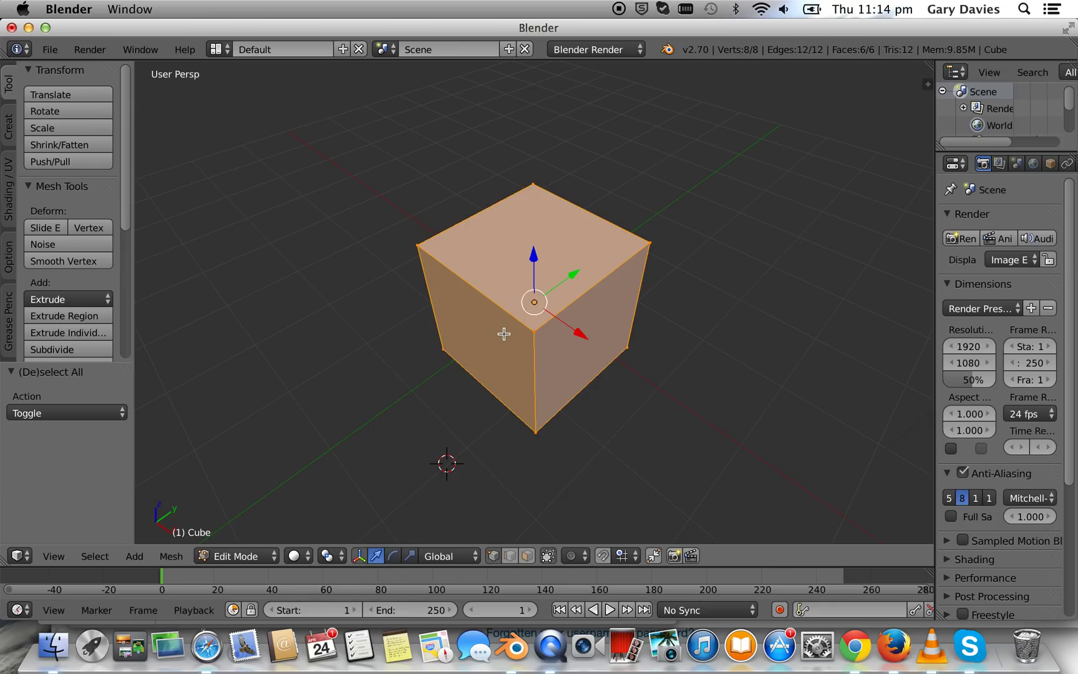
key(a)
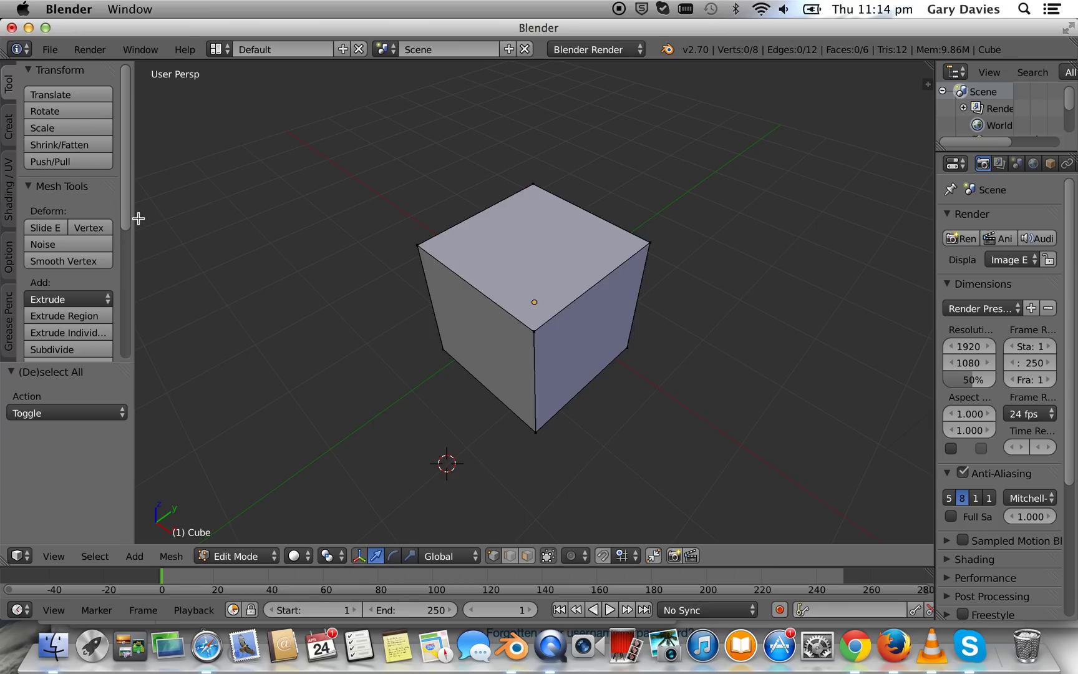
scroll(126, 216, down, 2)
- Knife a closed triangular cut through the three edges around the cube's top-front corner
drag(127, 235, 130, 320)
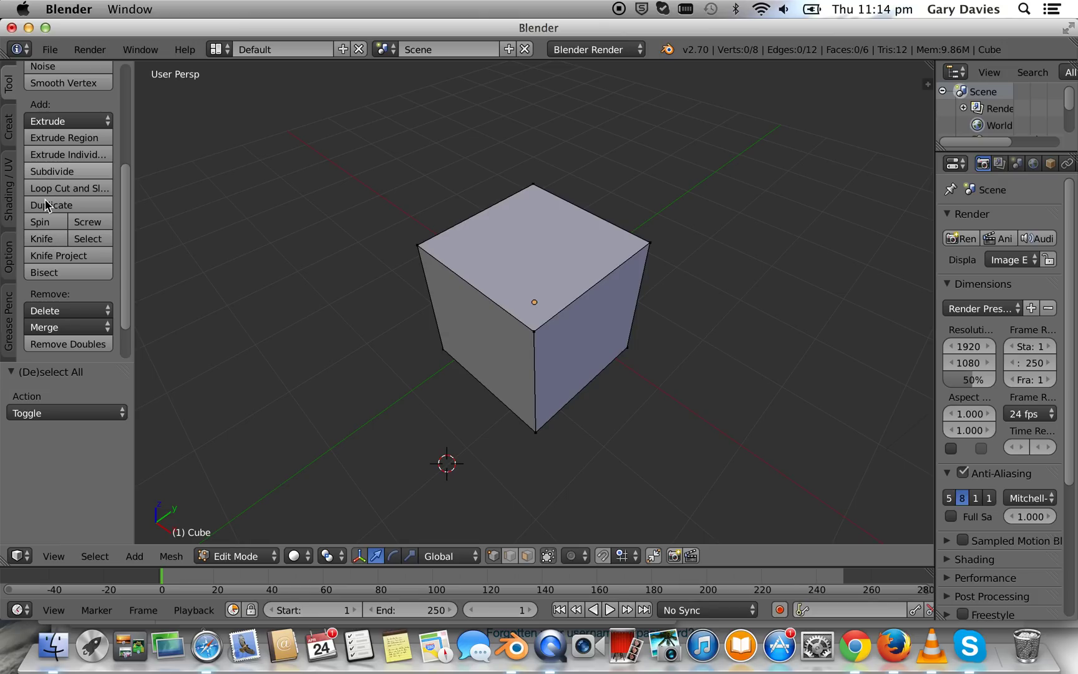
click(50, 241)
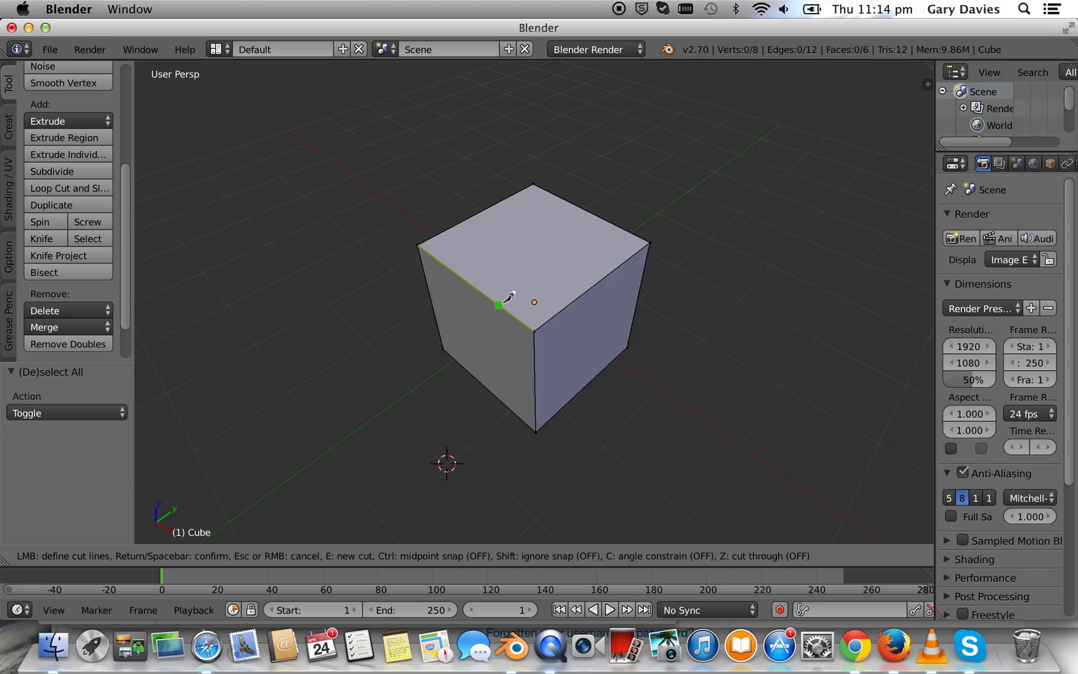
click(502, 303)
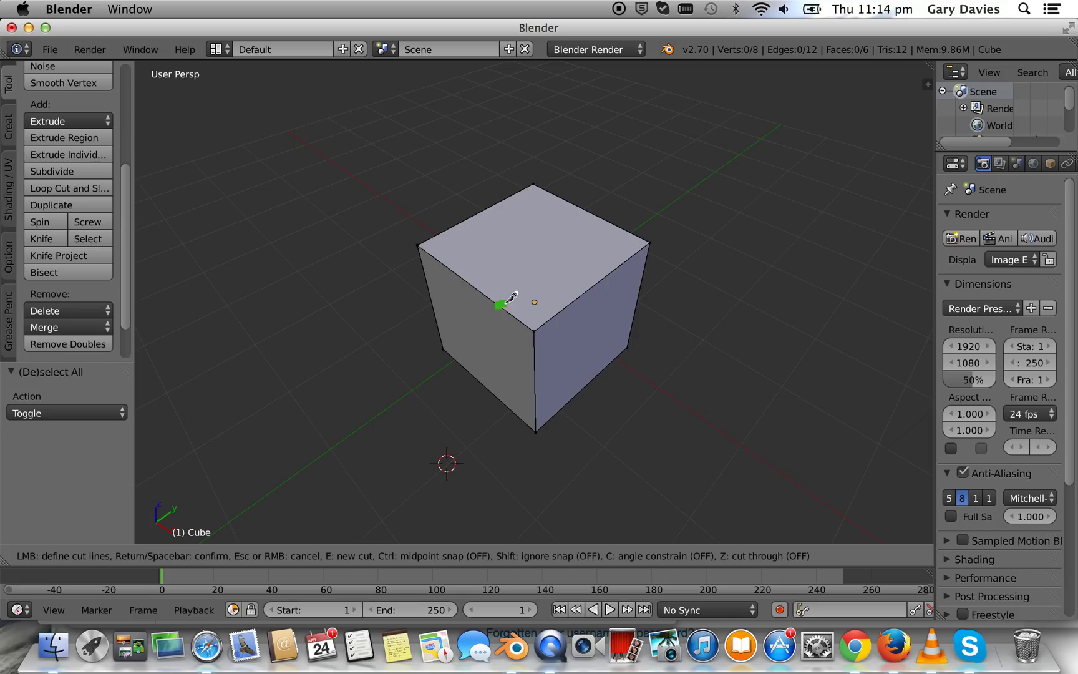
click(560, 311)
click(534, 357)
click(499, 305)
key(Return)
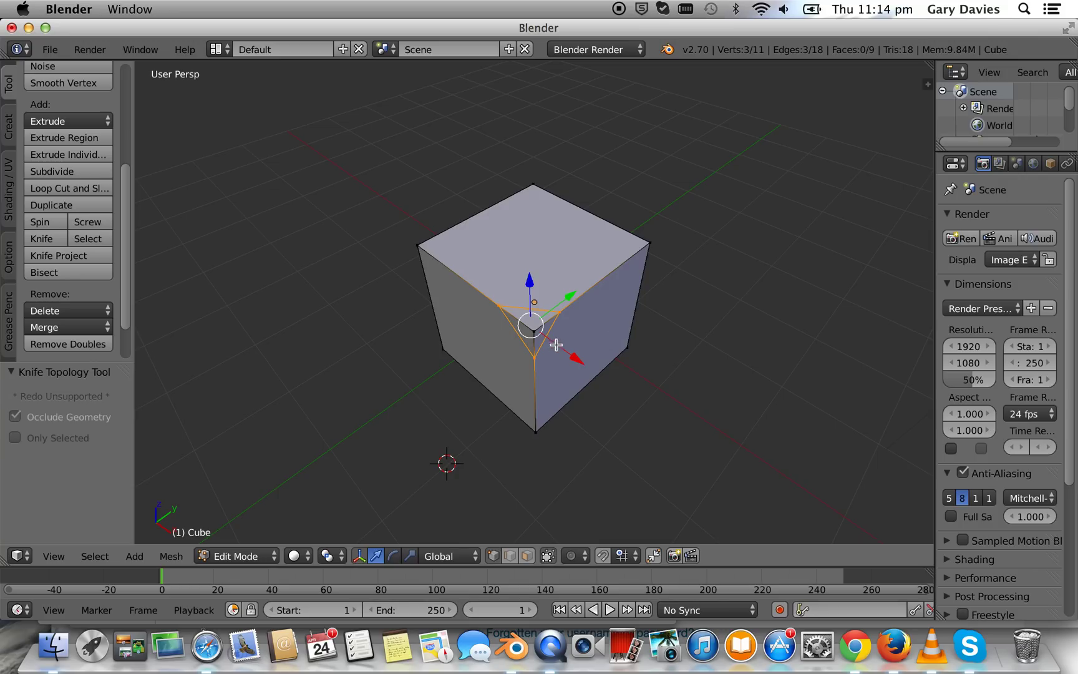
- Select and delete the three small triangular corner faces in Face mode, then look into the hole
click(527, 557)
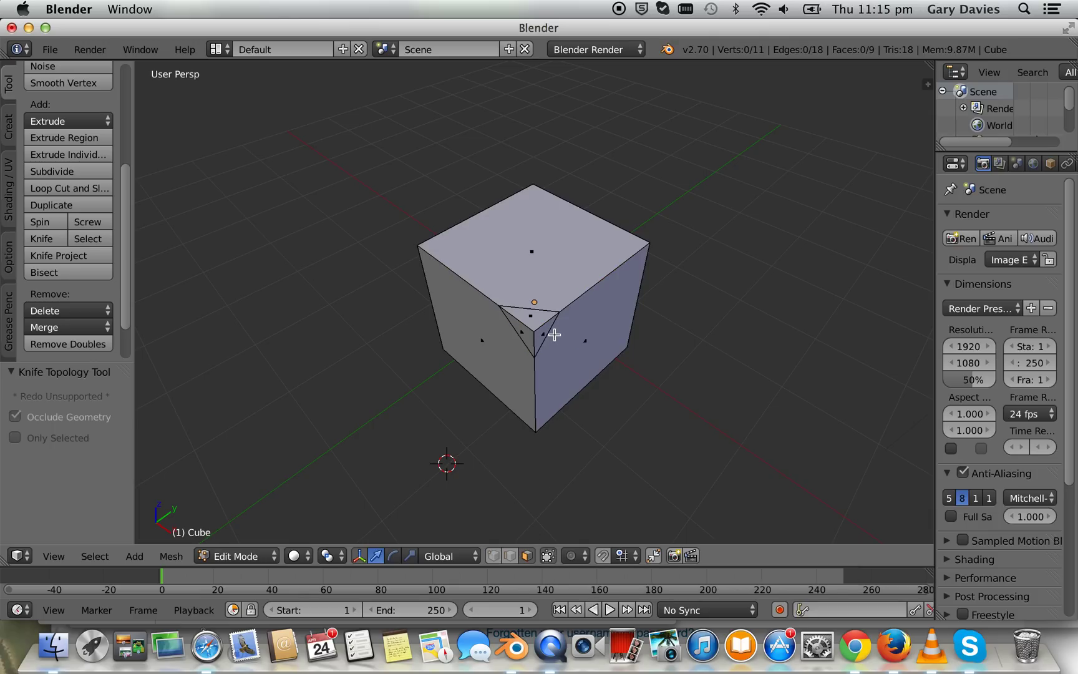
right_click(524, 313)
shift+right_click(534, 339)
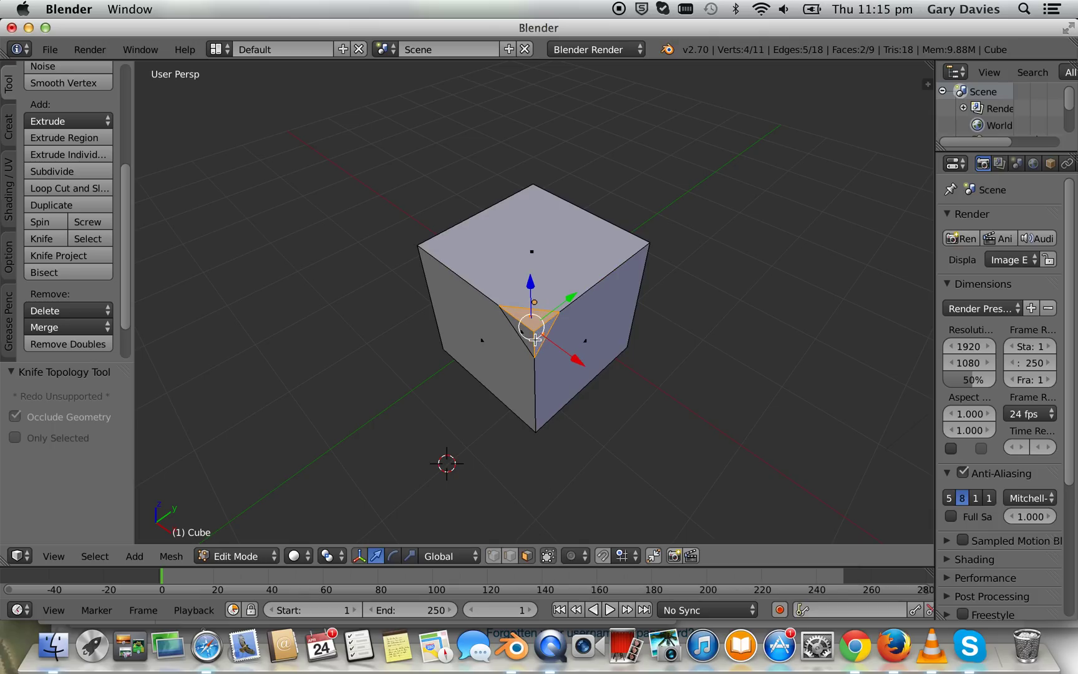
shift+right_click(528, 340)
key(x)
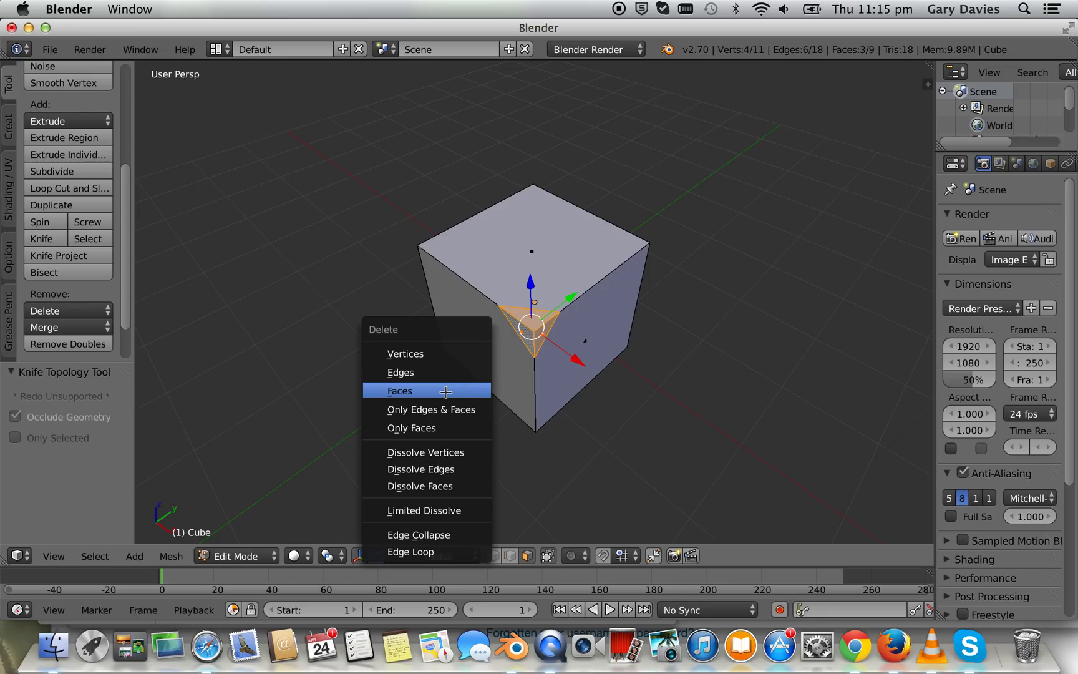
click(446, 391)
mouse_move(566, 431)
middle_down()
mouse_move(553, 372)
mouse_move(618, 380)
mouse_move(609, 407)
mouse_move(547, 409)
mouse_move(550, 423)
mouse_move(594, 408)
middle_up()
mouse_move(631, 349)
middle_down()
mouse_move(623, 363)
mouse_move(597, 366)
middle_up()
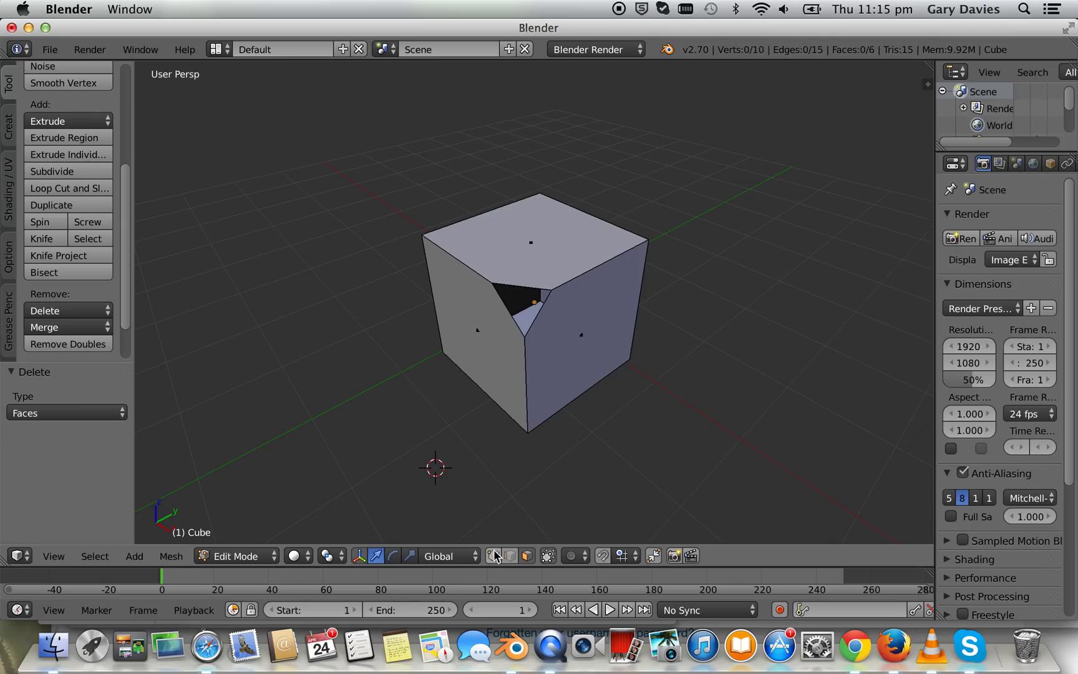
- Fill the hole's three vertices with one flat triangular face, then deselect everything
click(493, 556)
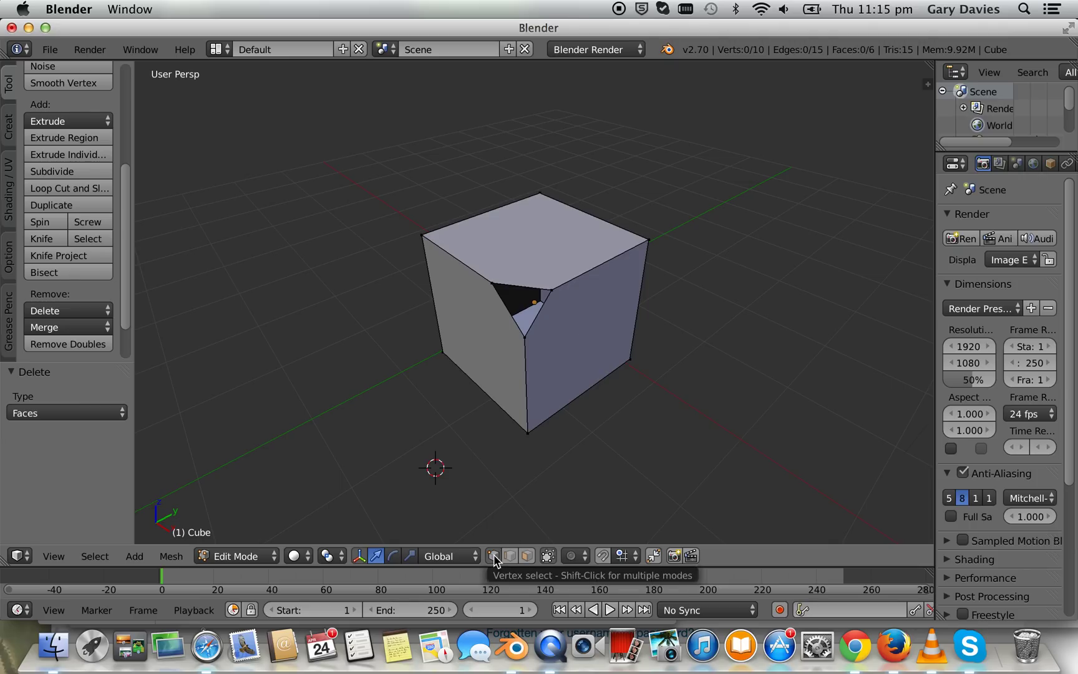
right_click(492, 282)
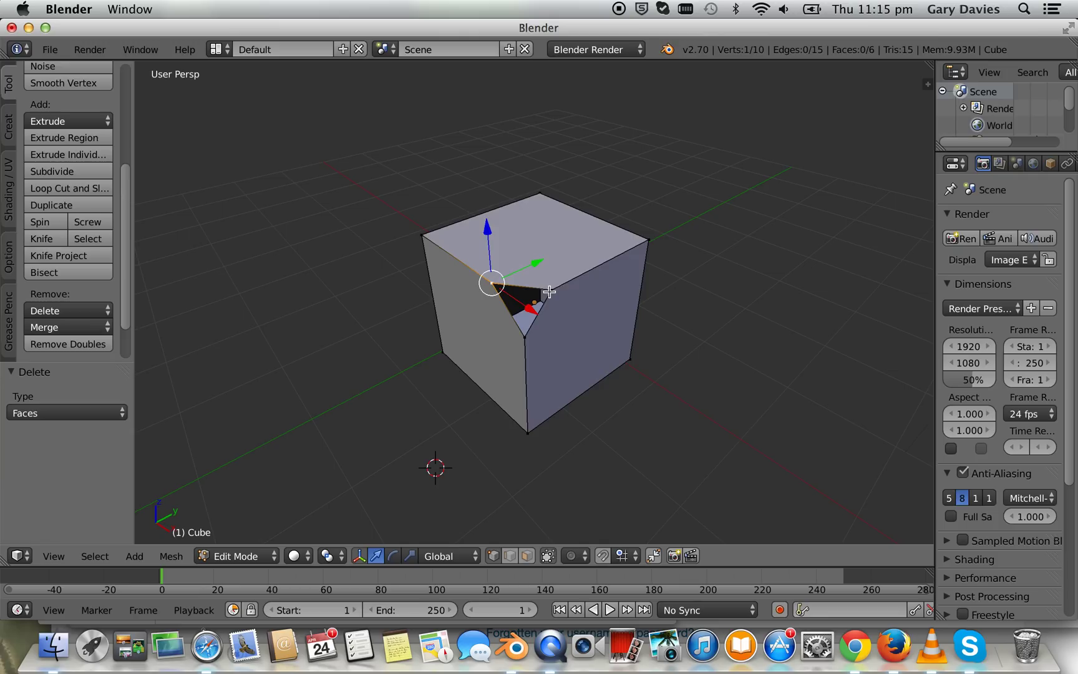
shift+right_click(550, 290)
shift+right_click(525, 334)
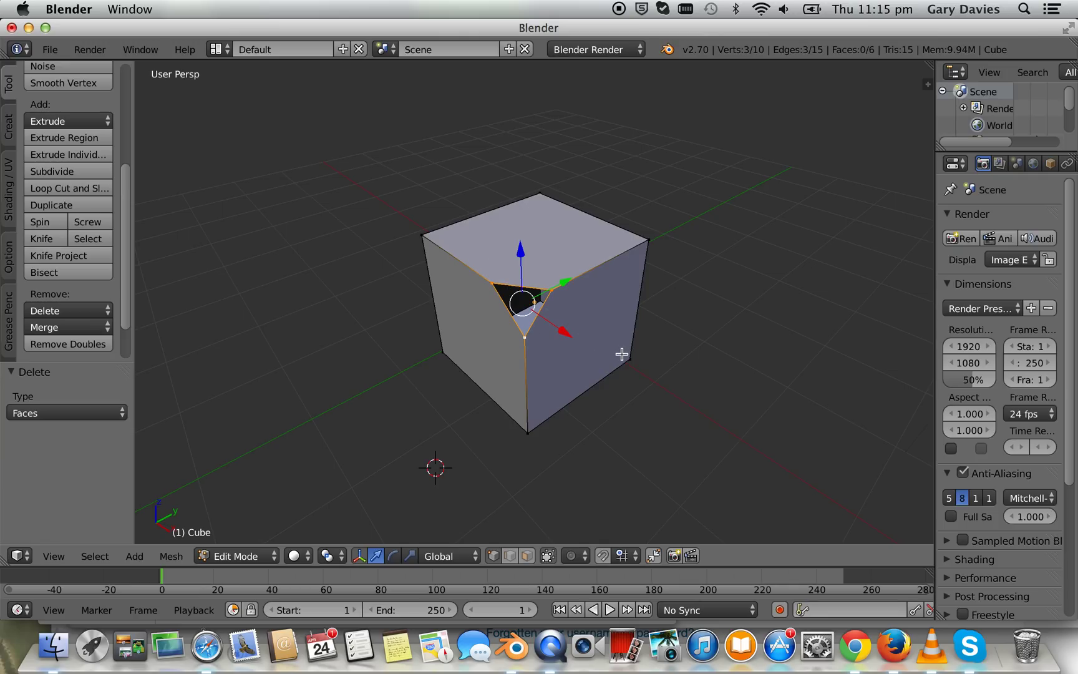
key(f)
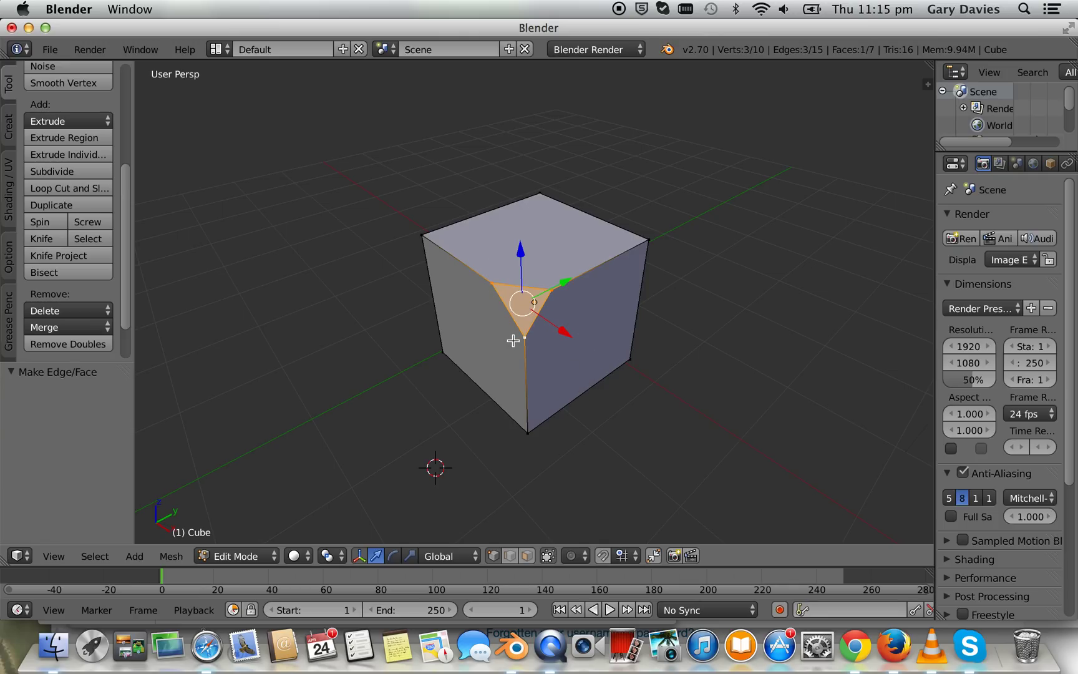
key(a)
mouse_move(512, 339)
middle_down()
mouse_move(462, 366)
mouse_move(426, 330)
mouse_move(498, 337)
mouse_move(483, 358)
middle_up()
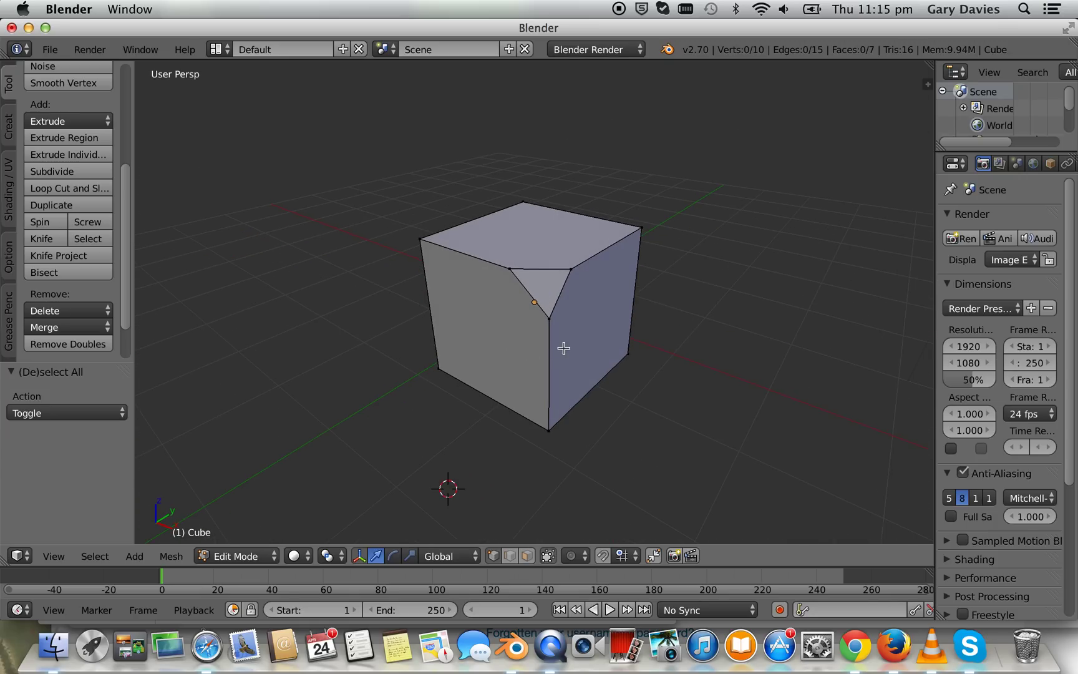
- At a second top corner, knife a cut across the top face from the left edge to the front edge
mouse_move(564, 349)
middle_down()
mouse_move(545, 362)
mouse_move(457, 363)
middle_up()
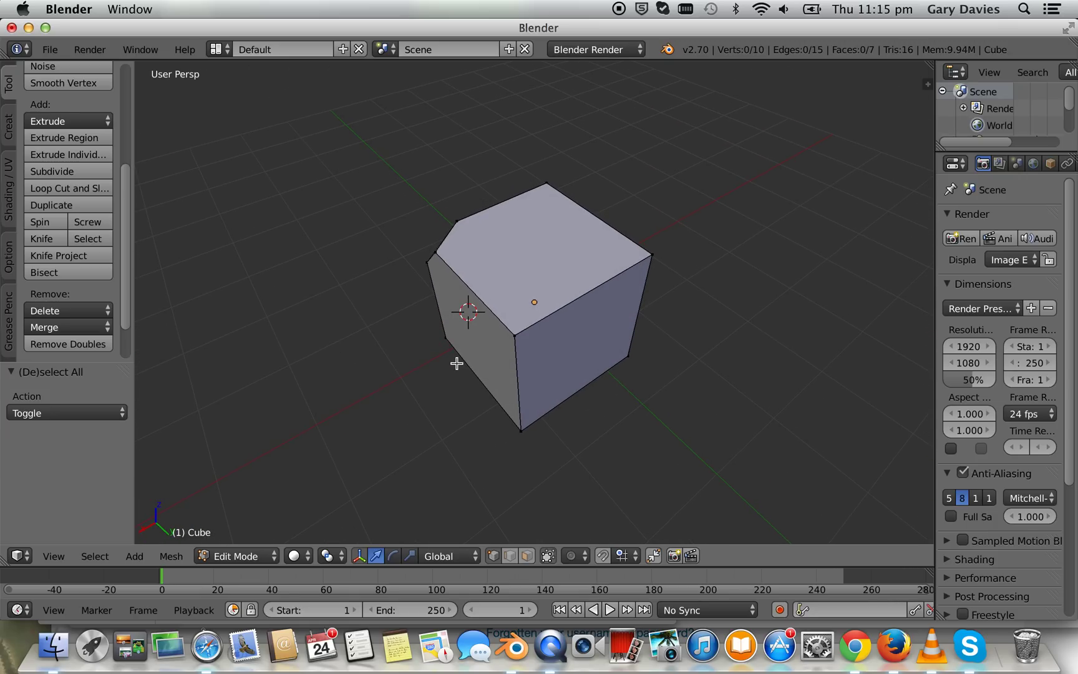
click(48, 239)
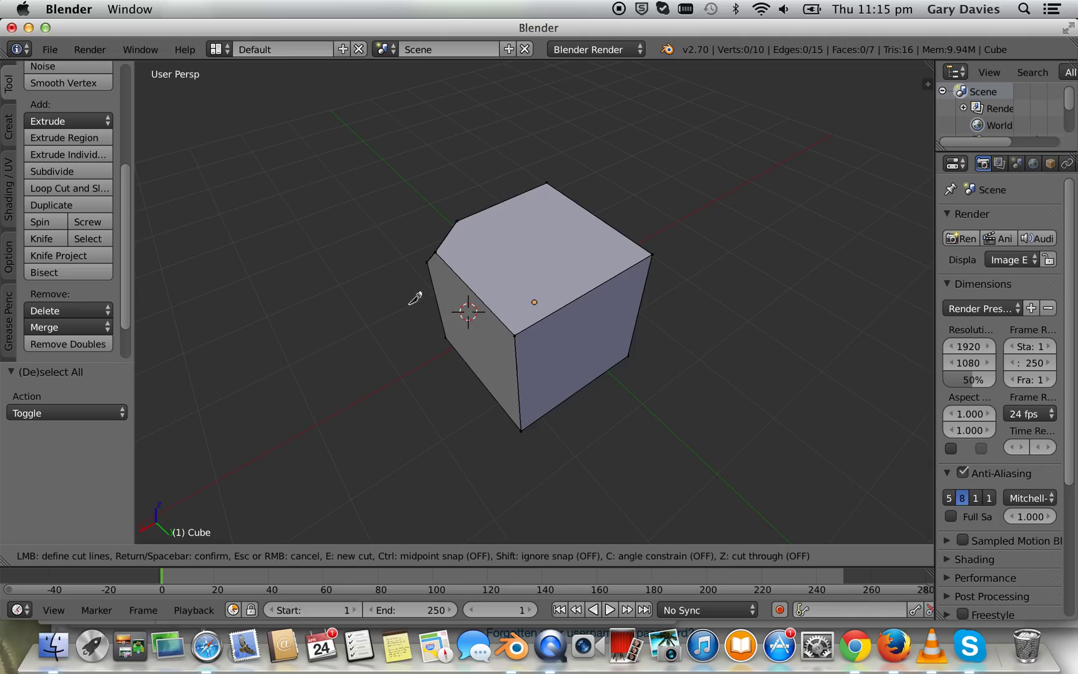
click(491, 311)
click(542, 319)
key(Return)
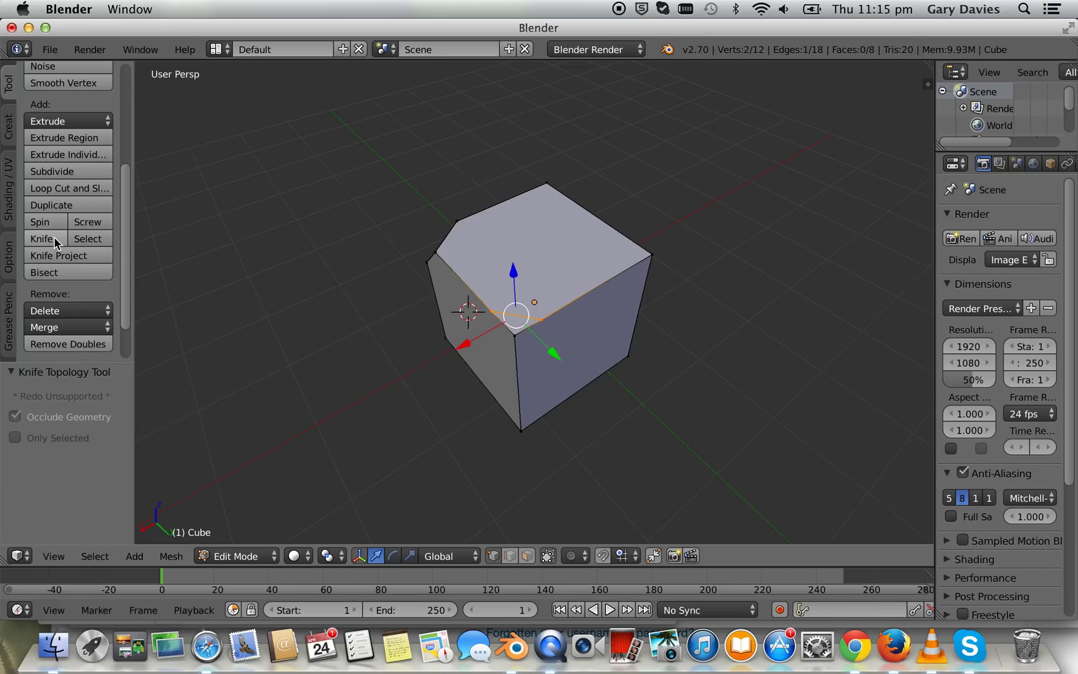
- Knife a cut from that point down to the front vertical edge, and start a third cut on the left edge
click(41, 238)
click(541, 319)
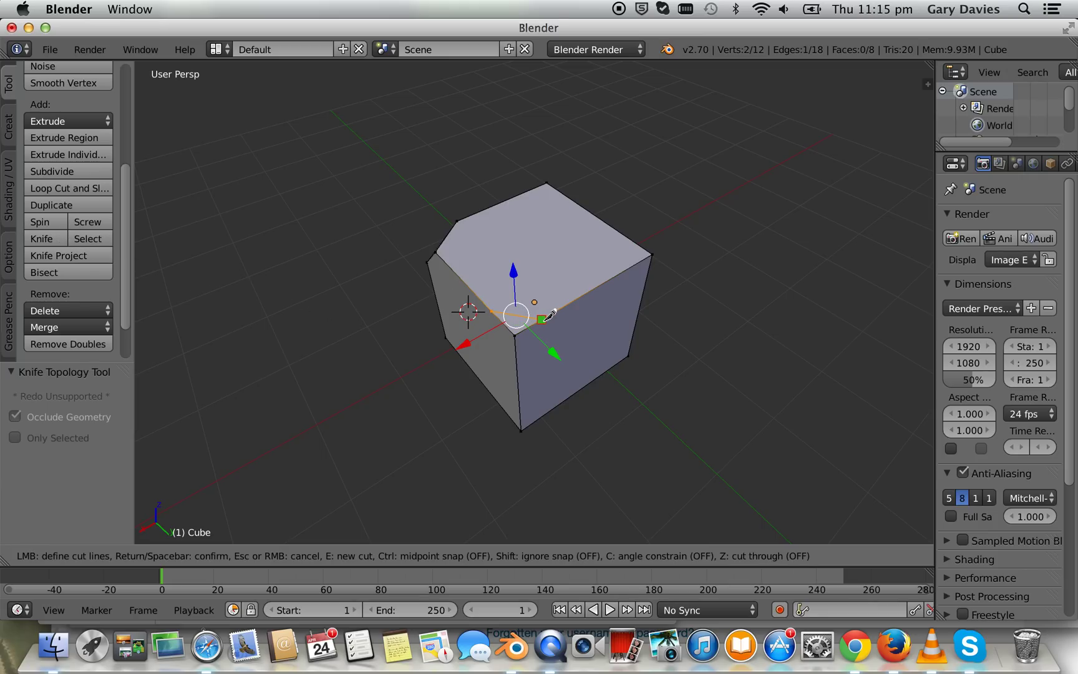
click(521, 357)
key(Return)
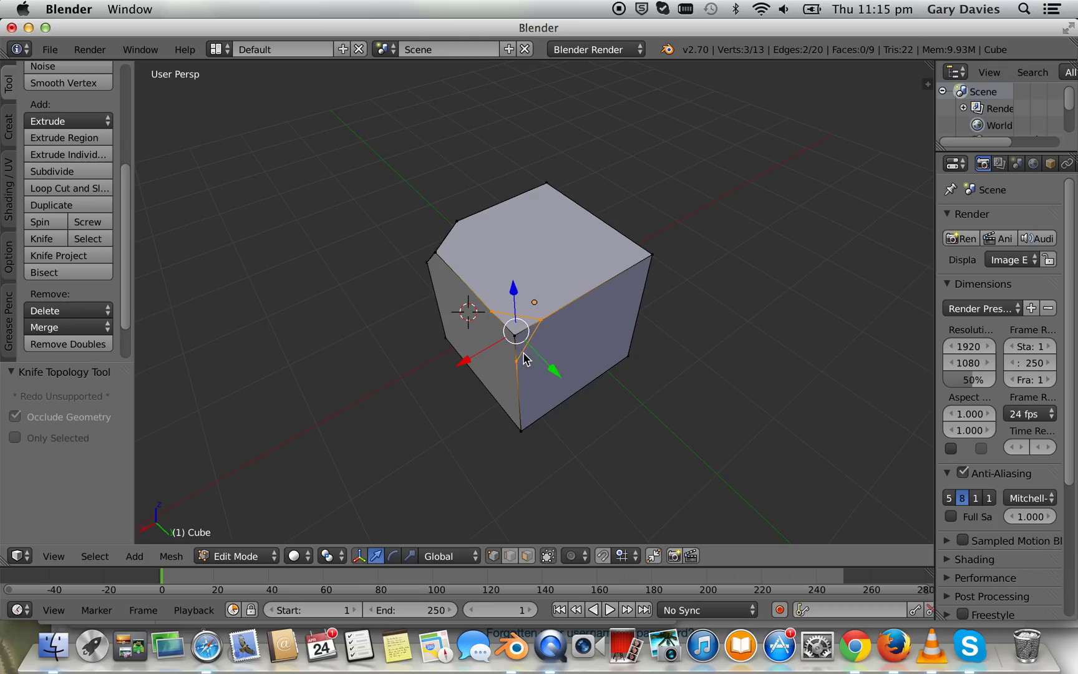
click(60, 241)
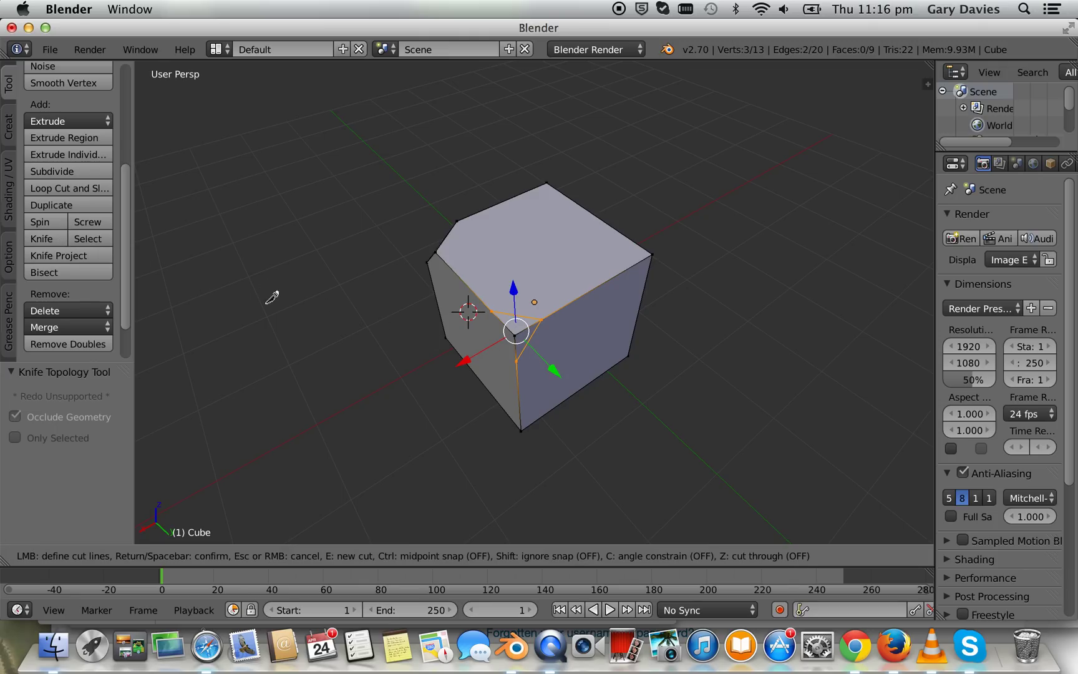
click(492, 310)
- Confirm the third cut and delete the second corner's three small triangular faces
key(Return)
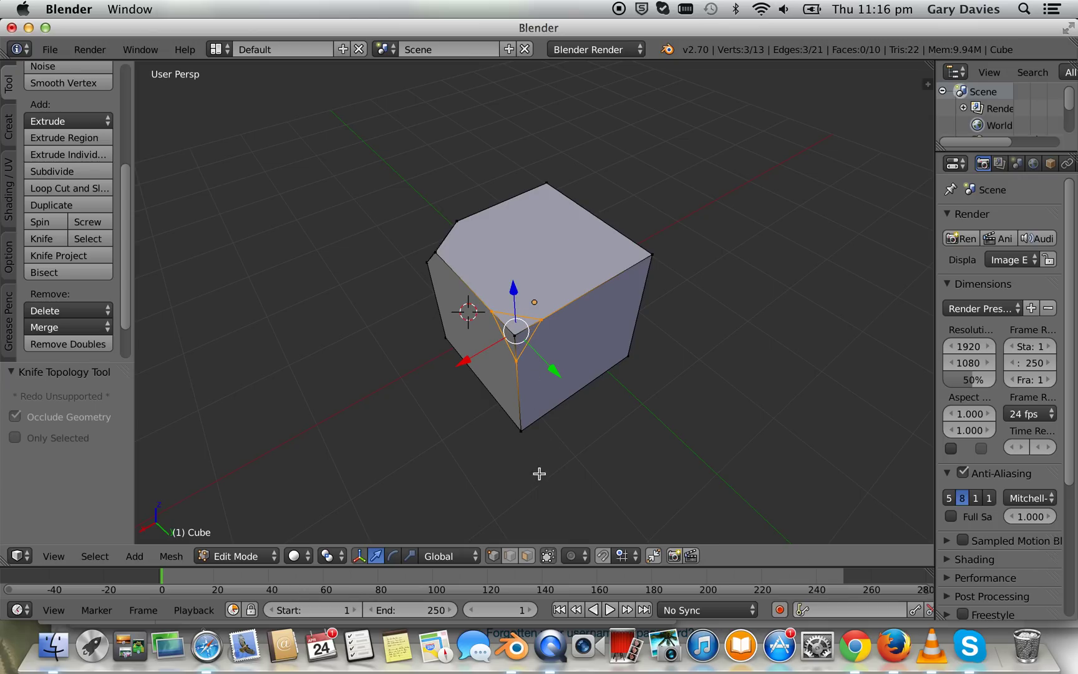
click(529, 556)
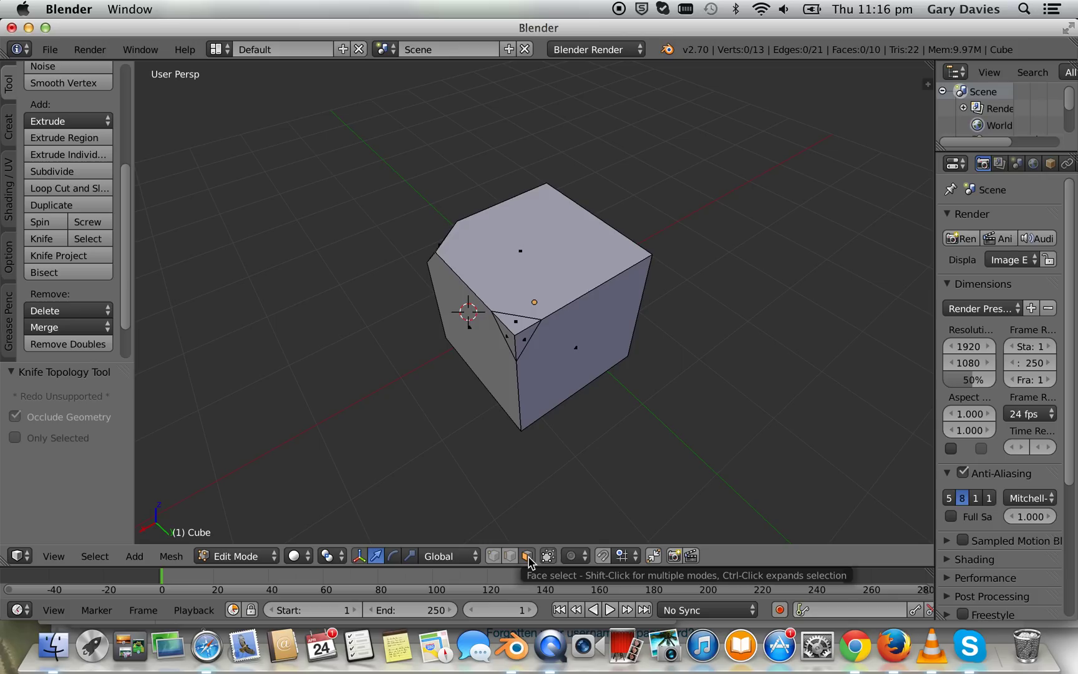
right_click(510, 319)
shift+right_click(513, 346)
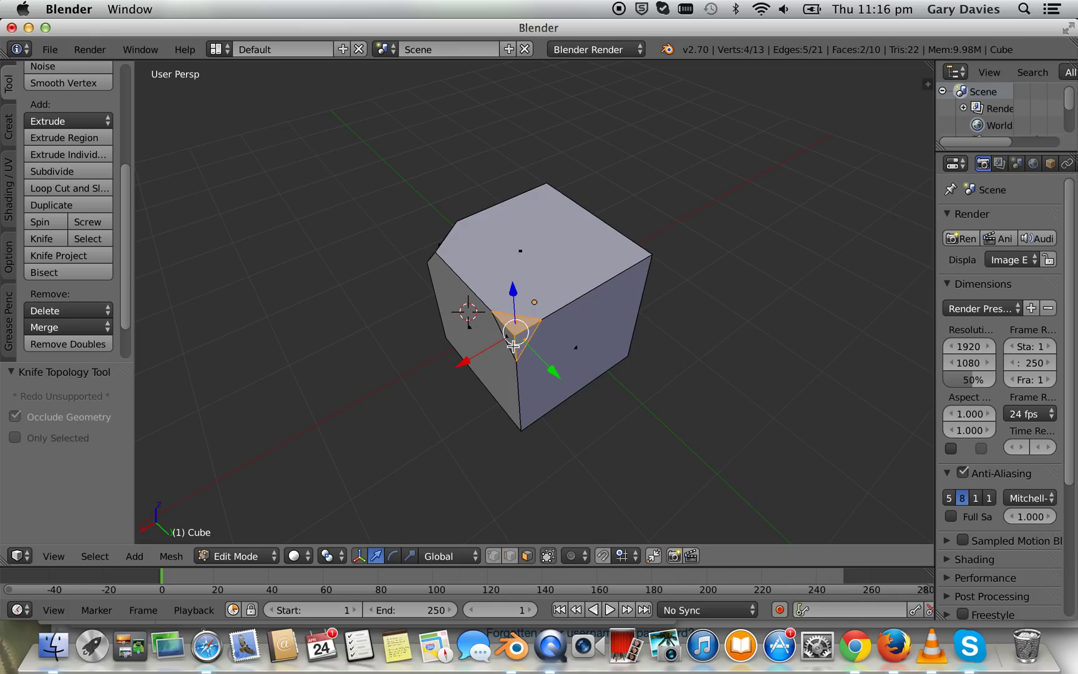
shift+right_click(509, 345)
key(x)
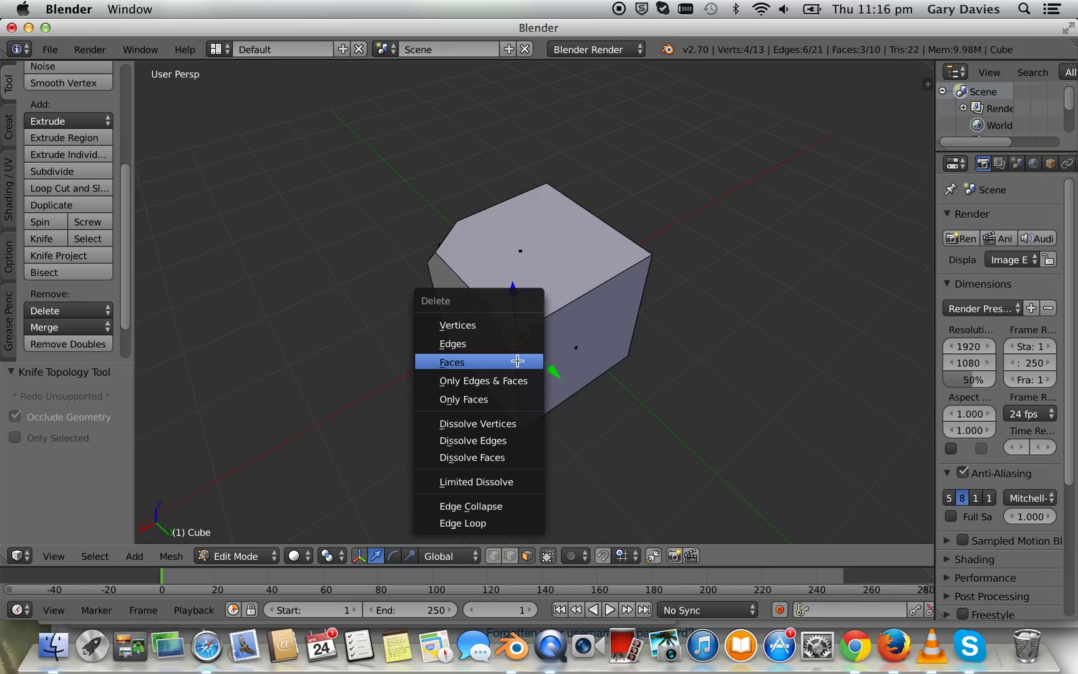
click(472, 362)
mouse_move(458, 399)
middle_down()
mouse_move(436, 368)
mouse_move(459, 354)
mouse_move(486, 383)
mouse_move(466, 404)
mouse_move(478, 390)
mouse_move(469, 392)
middle_up()
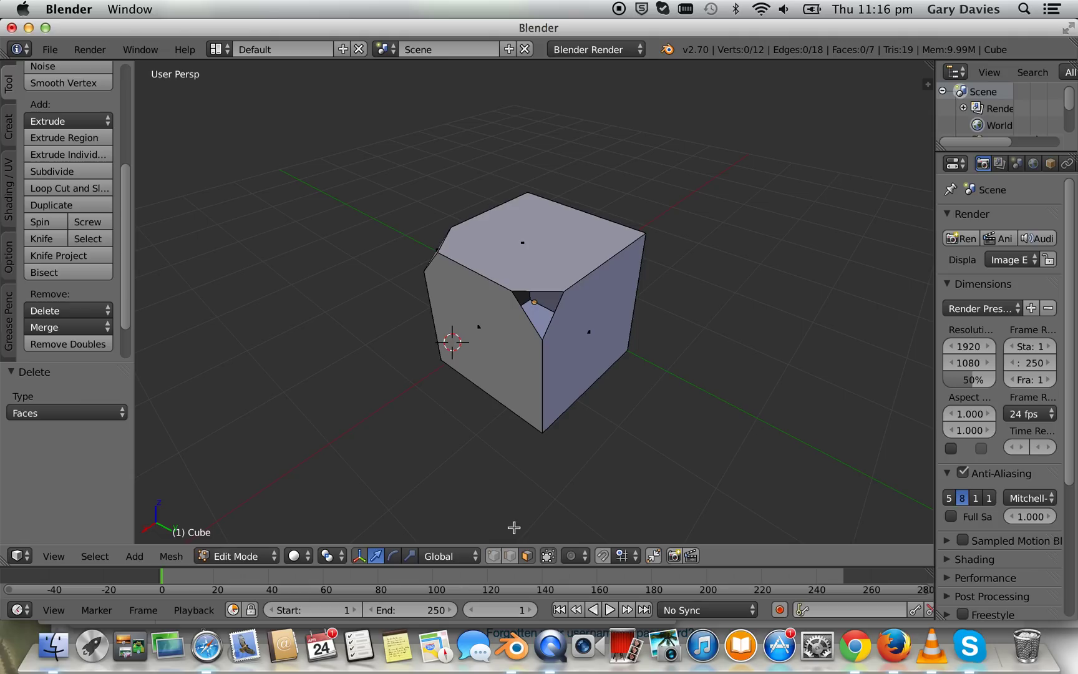
- Fill the second hole's three vertices with a triangular face, deselect, and view both flattened corners
click(496, 557)
right_click(513, 291)
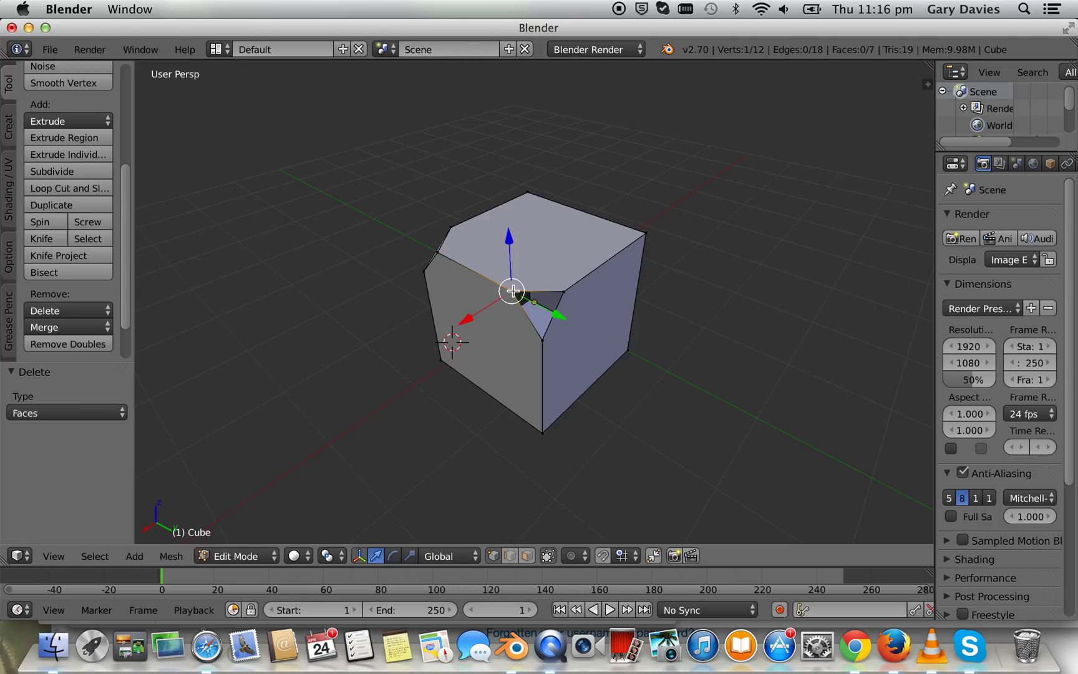
shift+right_click(563, 292)
shift+right_click(542, 340)
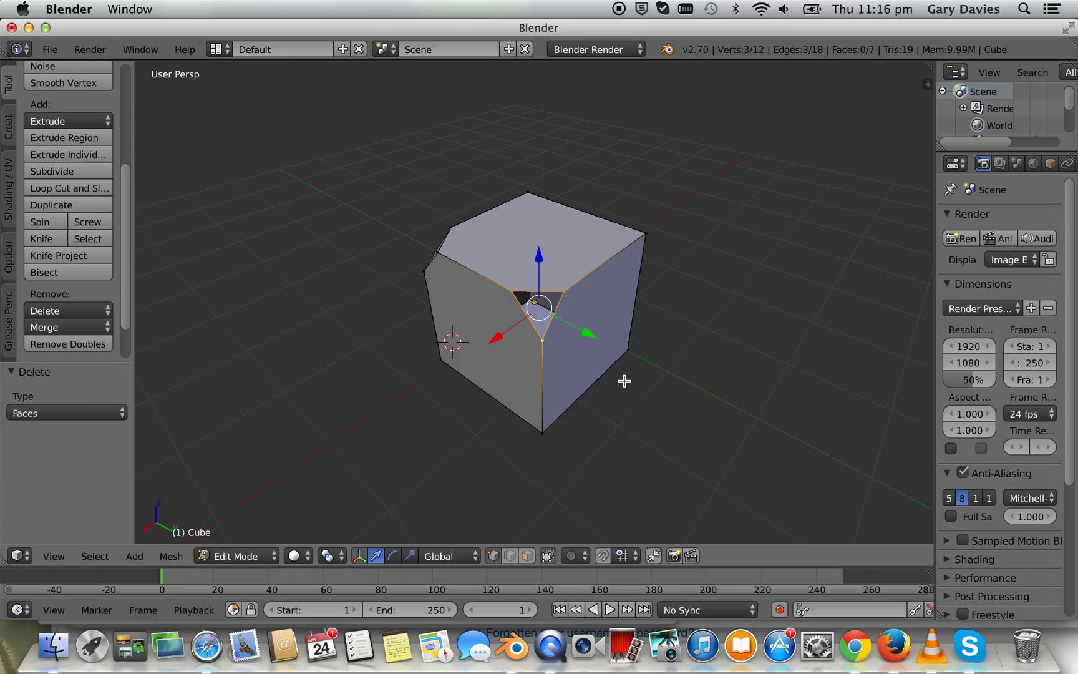
key(f)
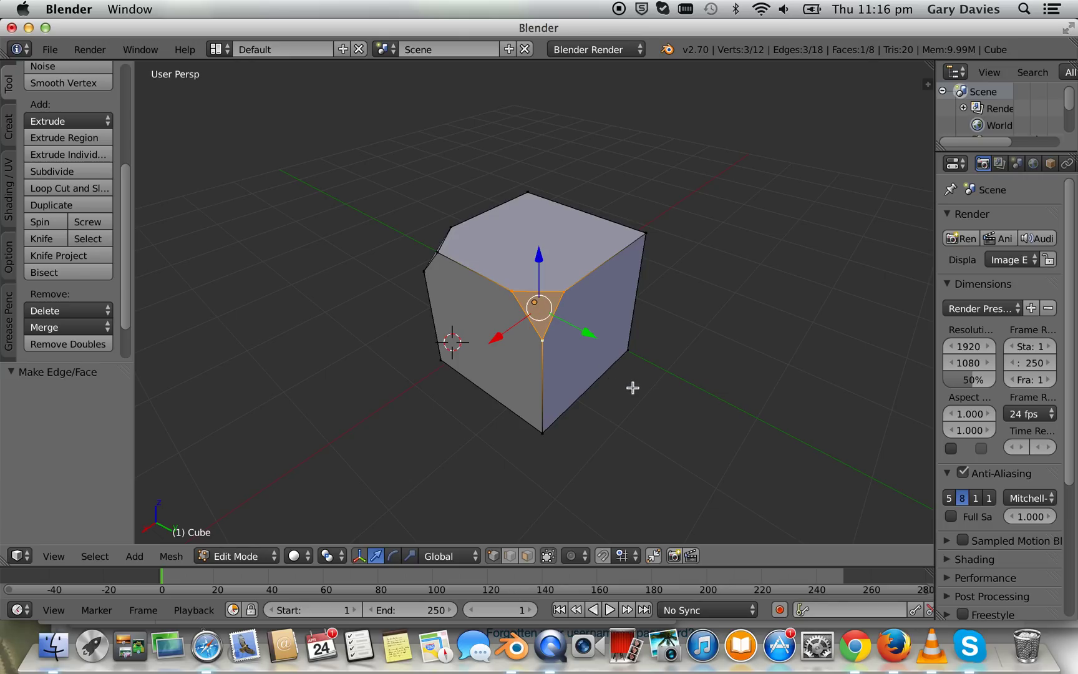
key(a)
mouse_move(671, 390)
middle_down()
mouse_move(678, 429)
mouse_move(654, 407)
mouse_move(711, 420)
middle_up()
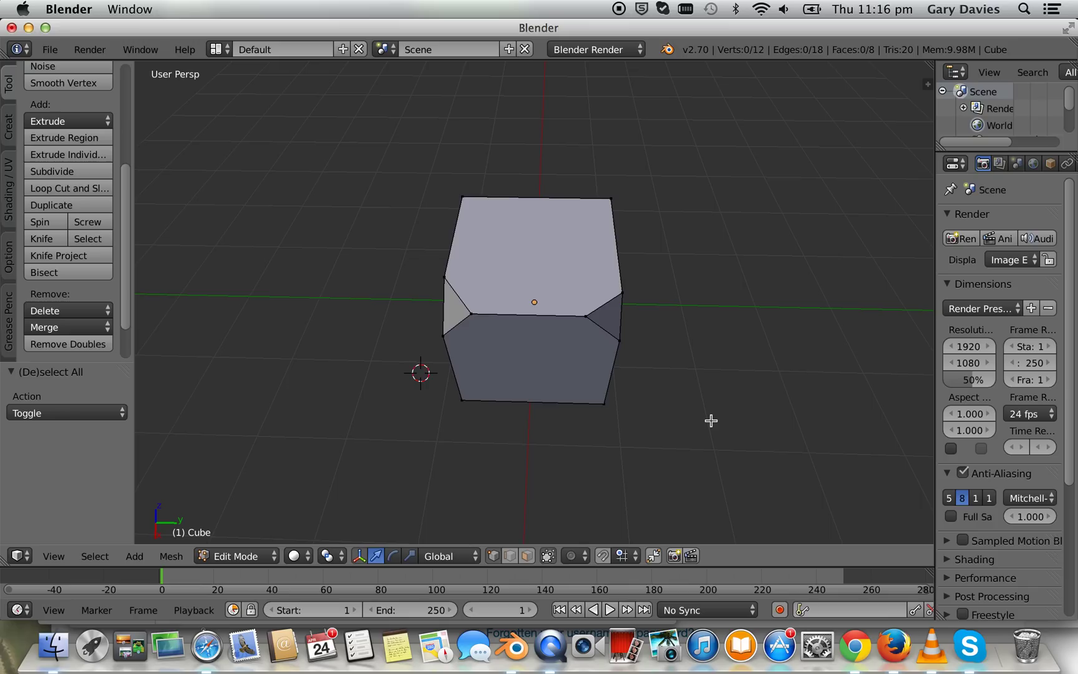